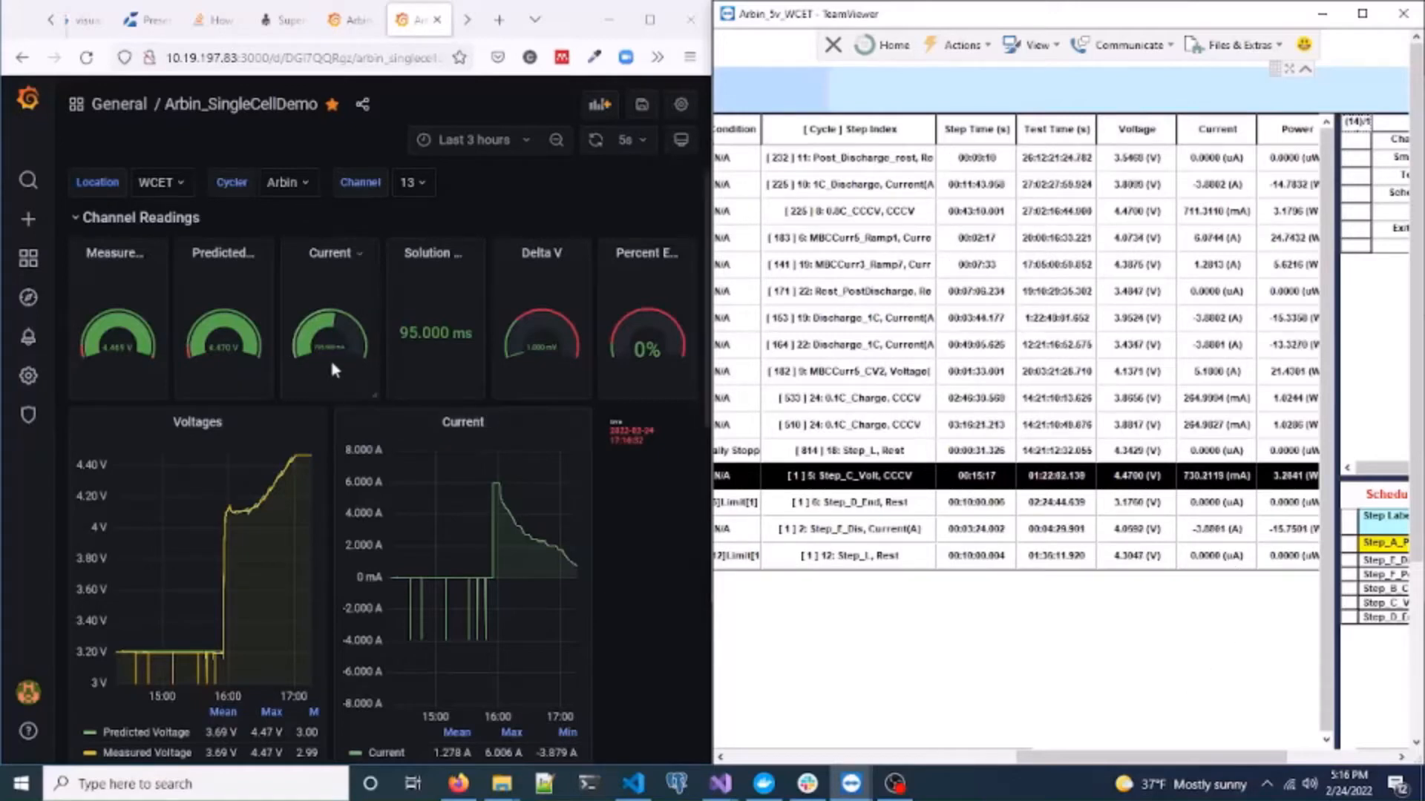
{"action": "mouse_move", "coordinate": [1016, 762]}
{"action": "left_mouse_down"}
{"action": "mouse_move", "coordinate": [1072, 761]}
{"action": "mouse_move", "coordinate": [979, 762]}
{"action": "left_mouse_up"}
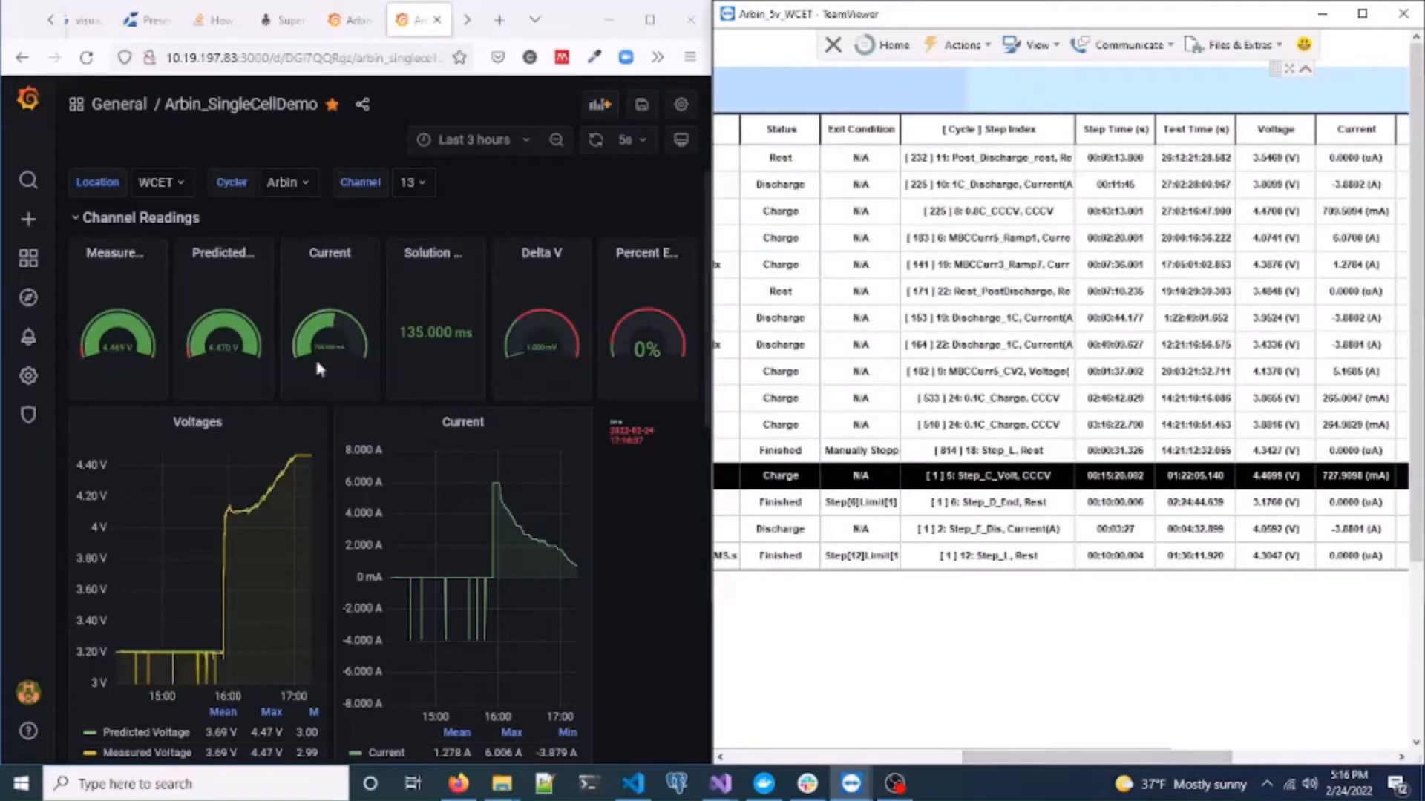
Step: Maximize the browser window so the Arbin_SingleCellDemo dashboard fills the screen
{"action": "double_click", "coordinate": [710, 124]}
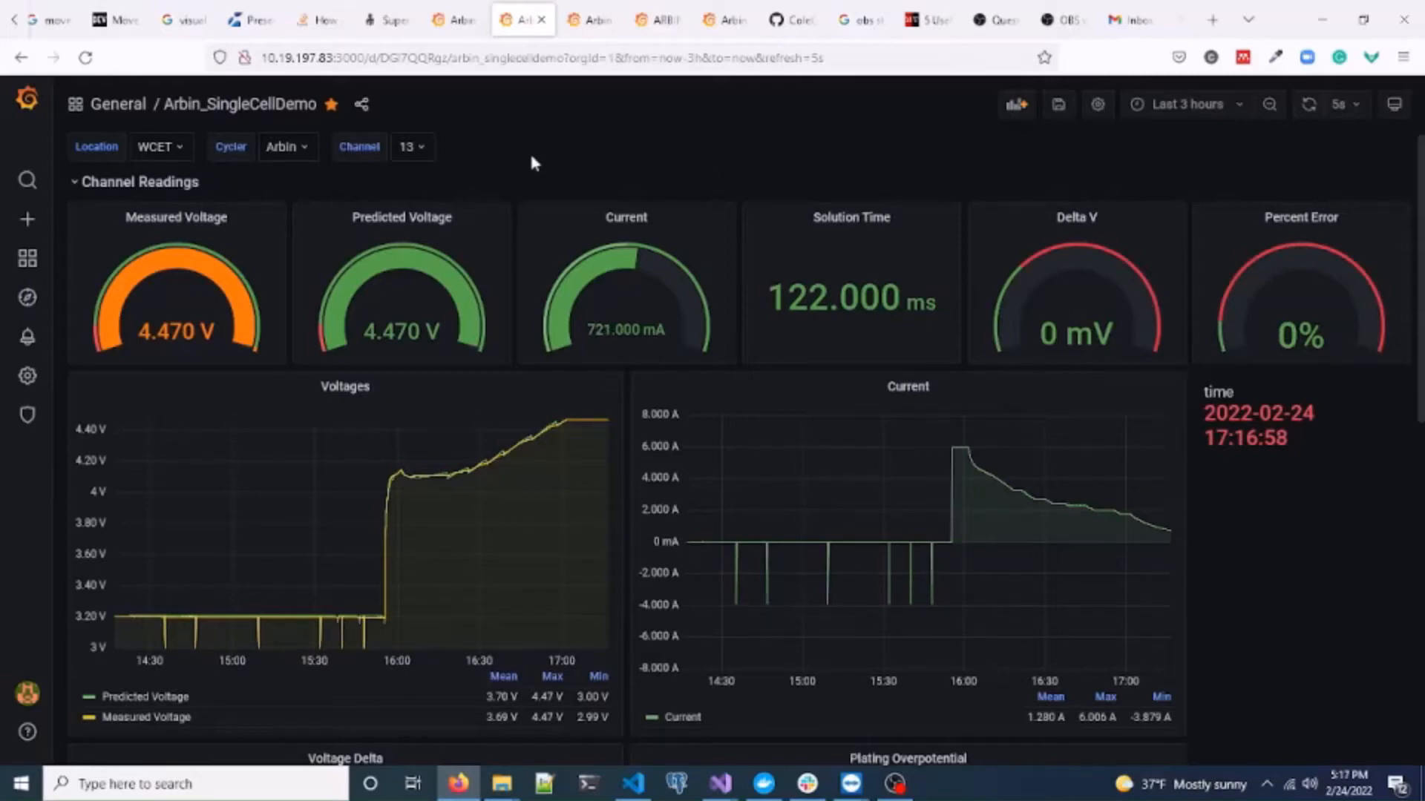
Step: Show the dashboard fullscreen and review the Location, Cycler and Channel choices, keeping channel 13
{"action": "key", "text": "F11"}
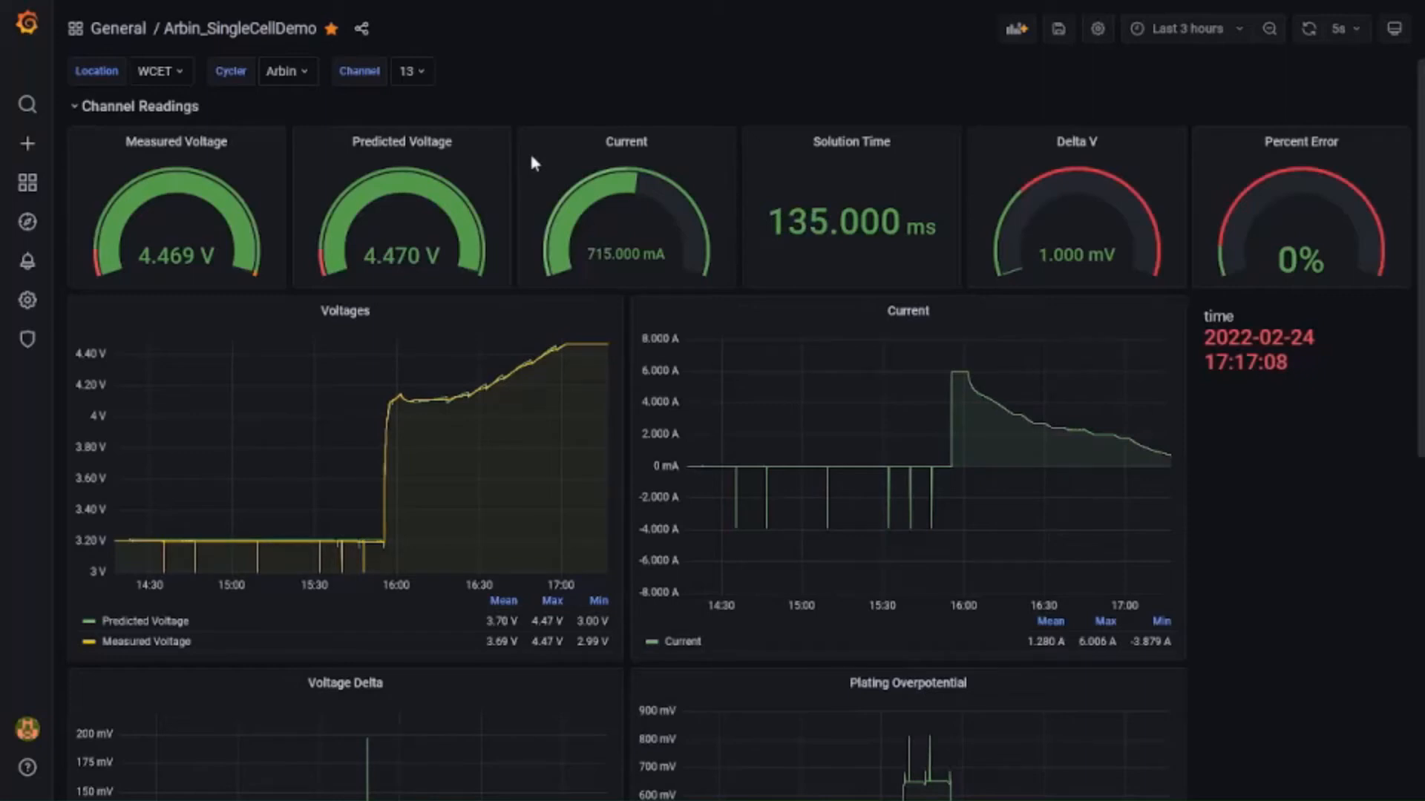
{"action": "left_click", "coordinate": [179, 81]}
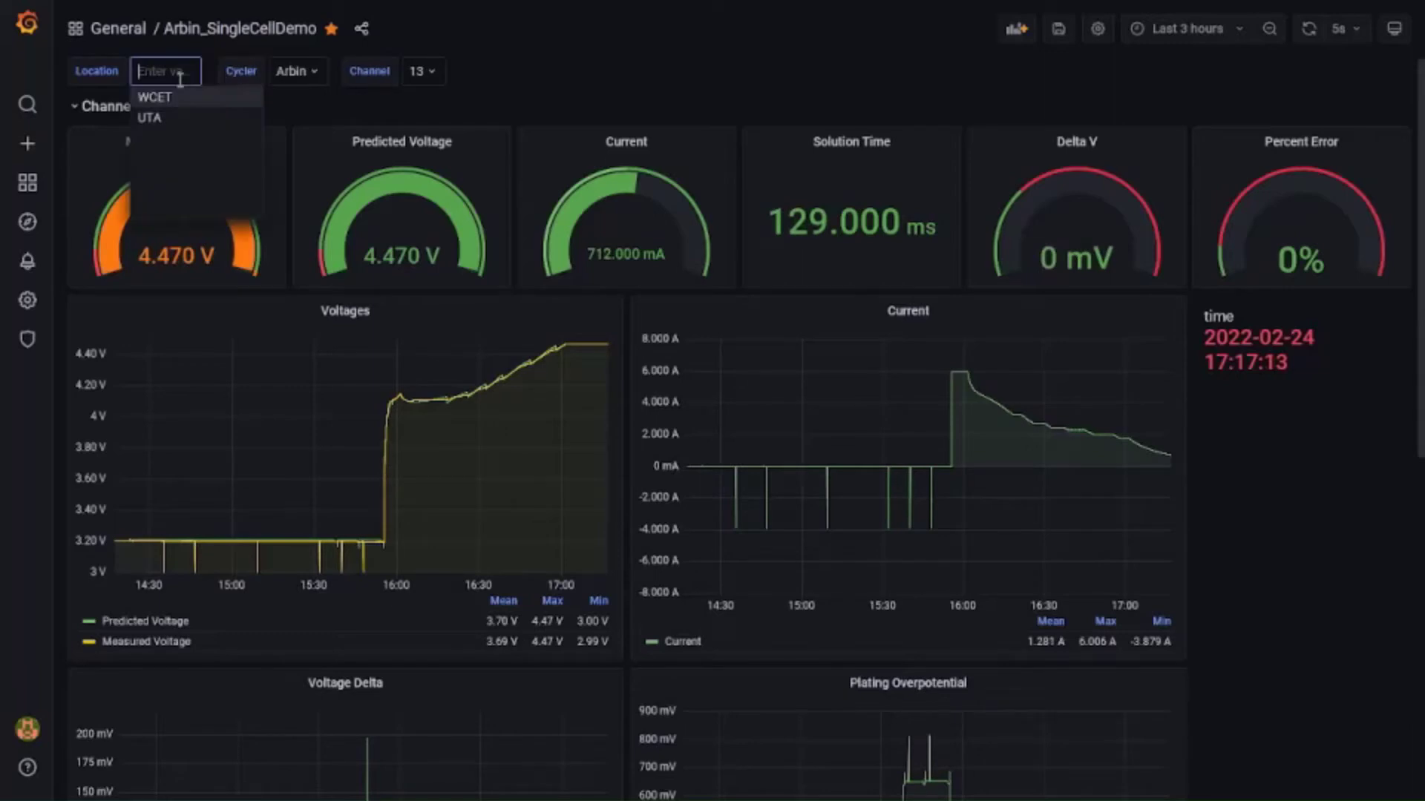
{"action": "left_click", "coordinate": [297, 72]}
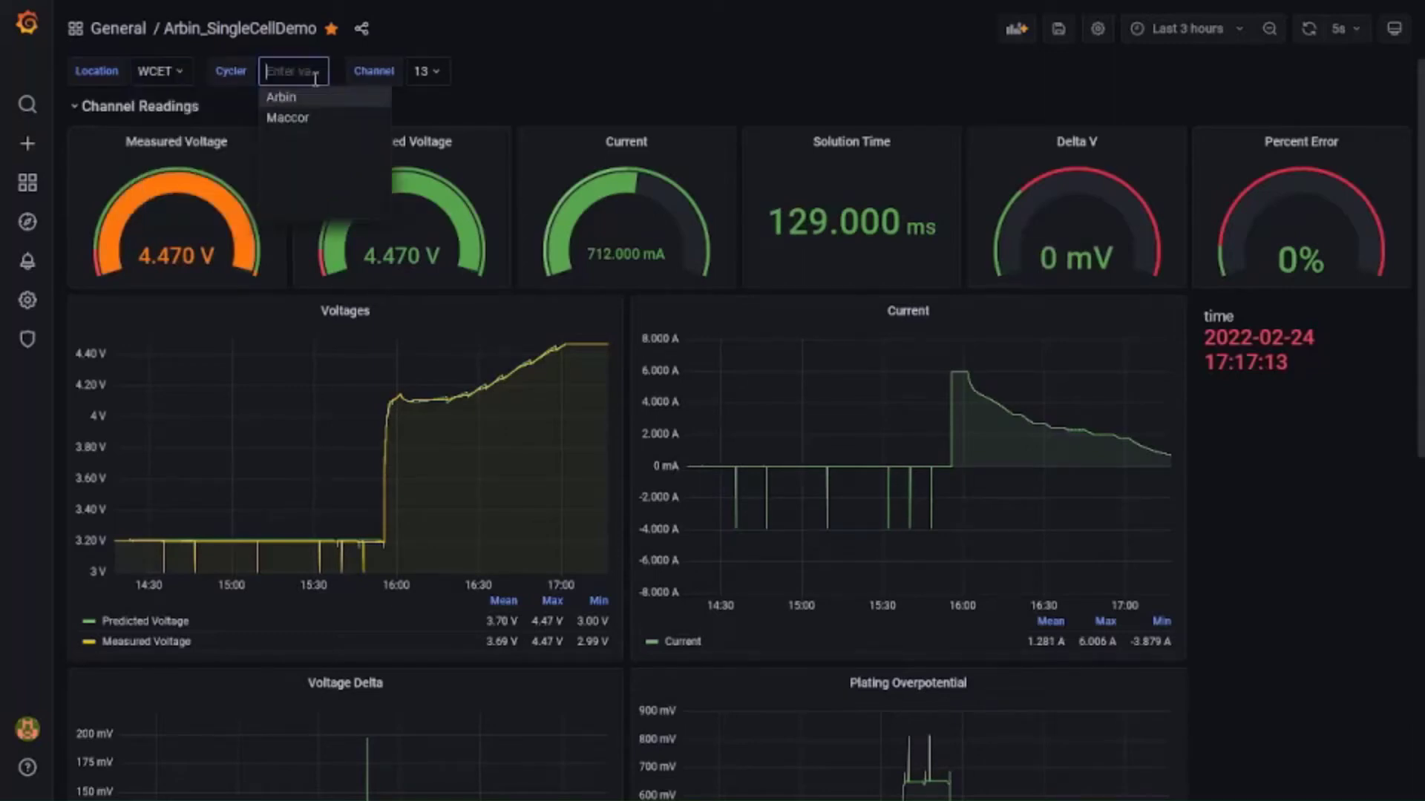
{"action": "left_click", "coordinate": [444, 78]}
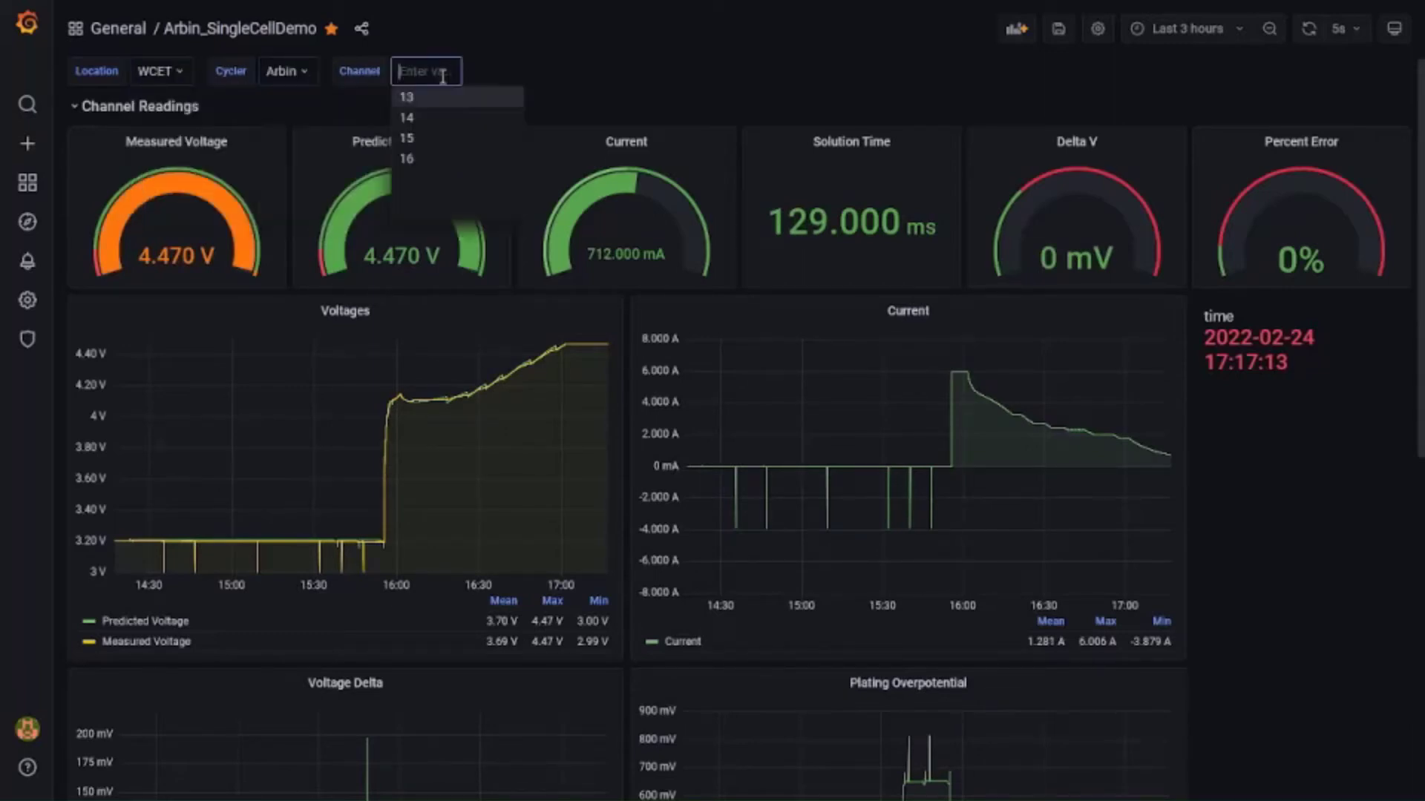
{"action": "left_click", "coordinate": [710, 86]}
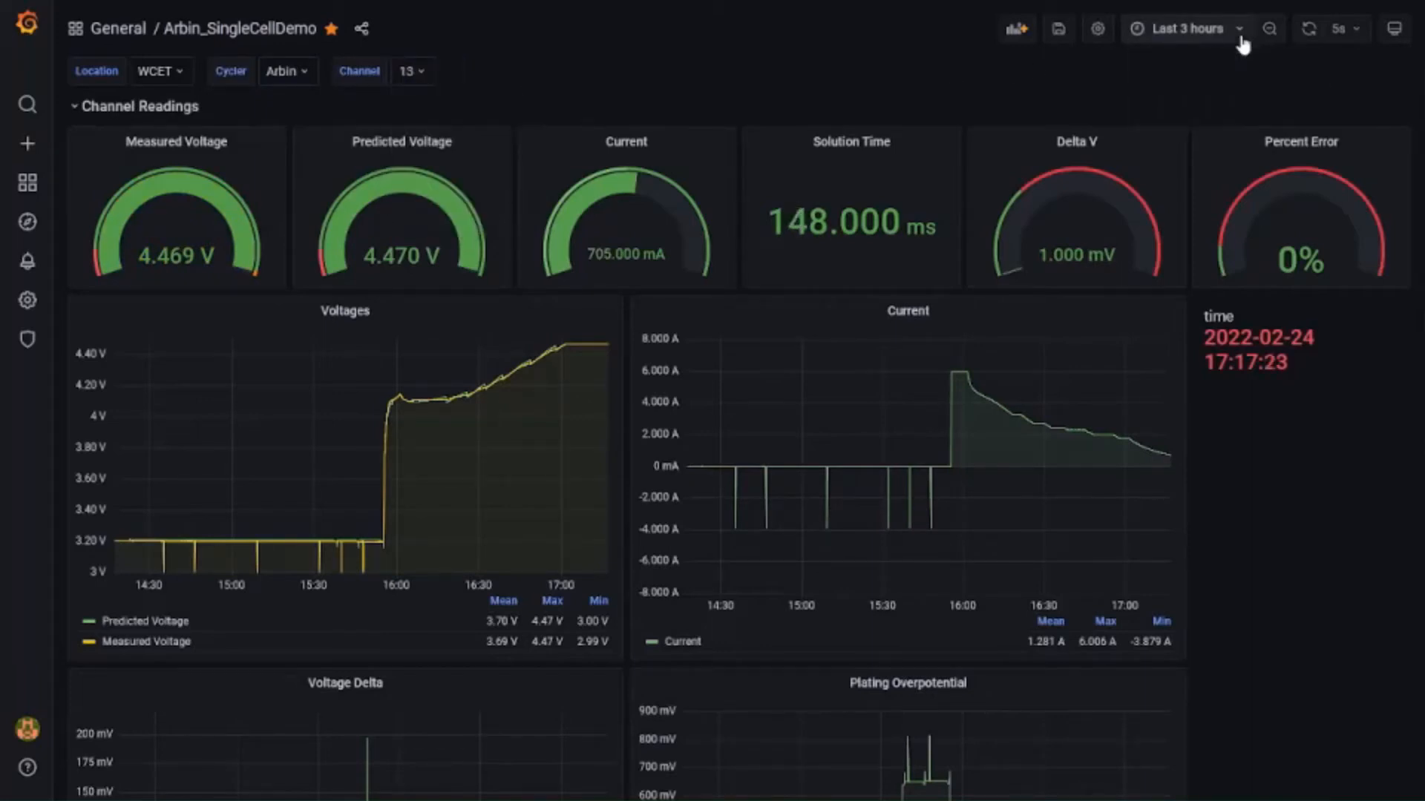
Step: Try the Last 15 minutes time range, then return the charts to Last 3 hours
{"action": "left_click", "coordinate": [1187, 28]}
{"action": "left_click", "coordinate": [1204, 181]}
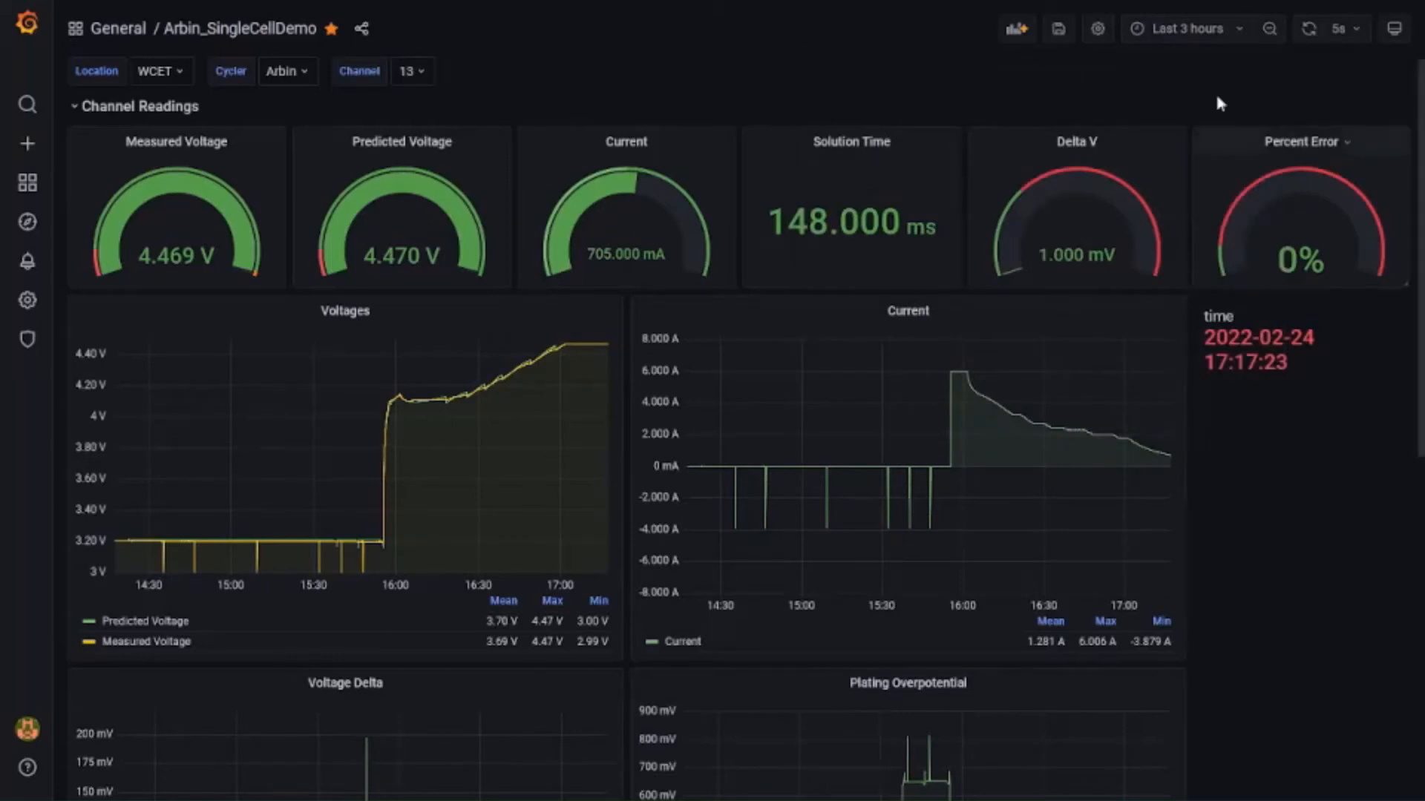
{"action": "left_click", "coordinate": [1187, 28]}
{"action": "left_click", "coordinate": [1145, 121]}
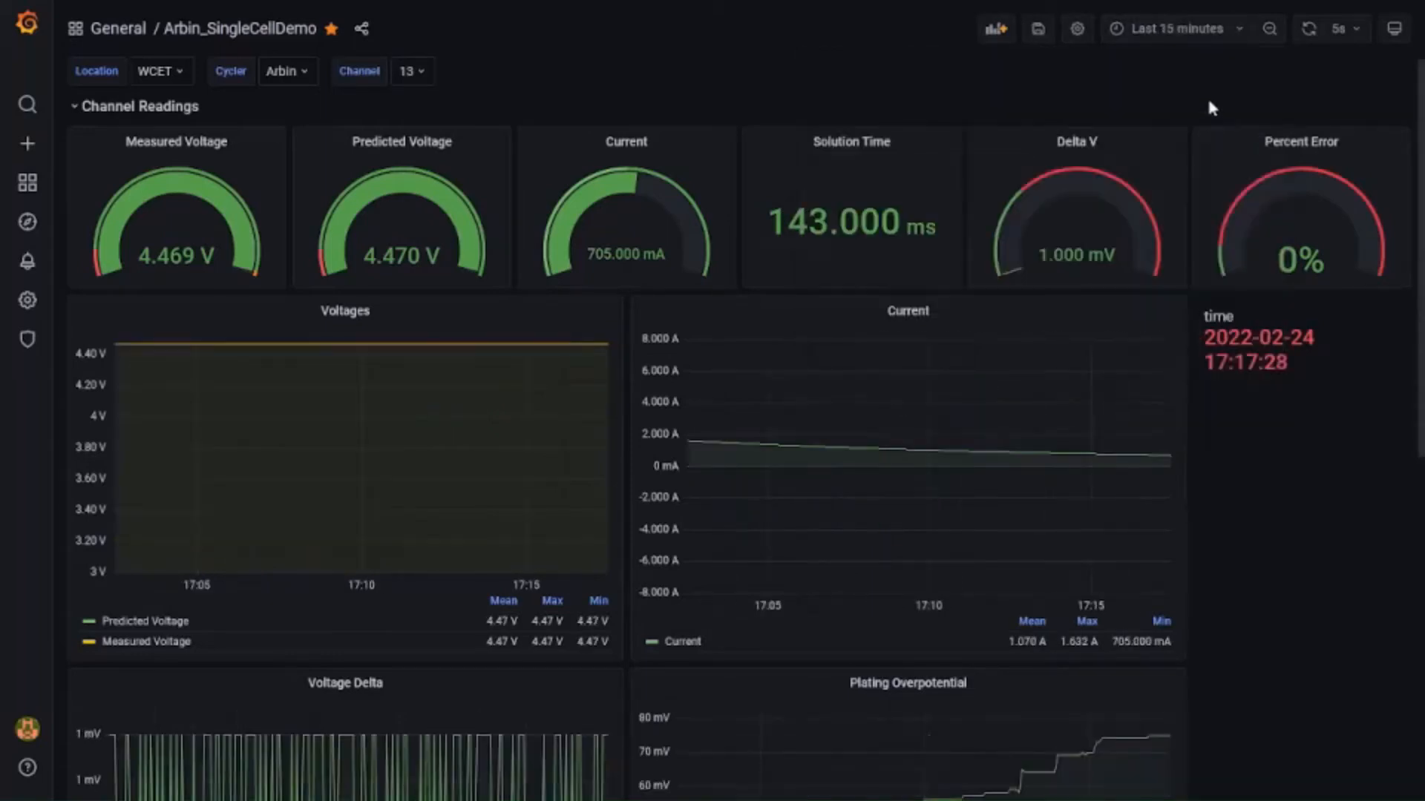
{"action": "left_click", "coordinate": [1180, 28]}
{"action": "left_click", "coordinate": [1134, 212]}
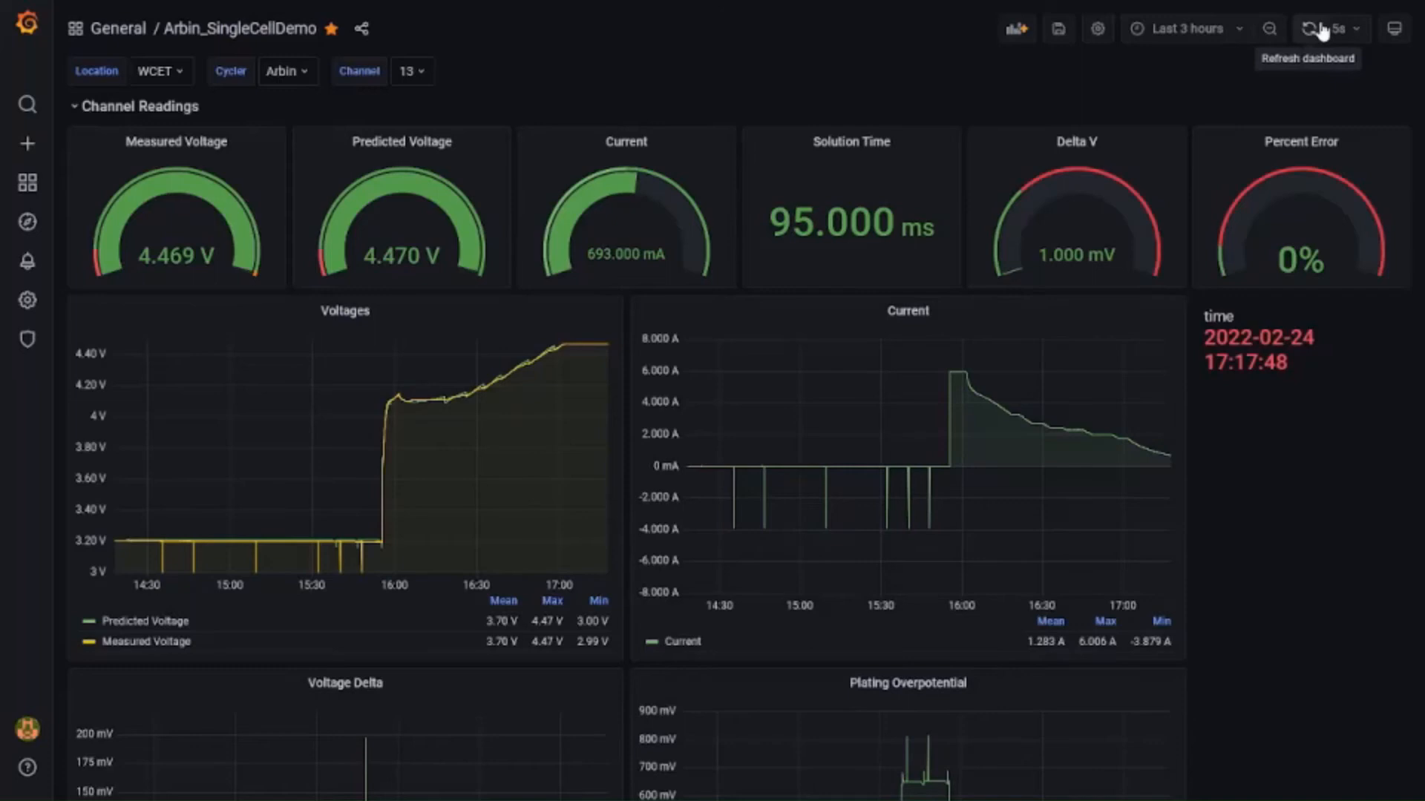
{"action": "key", "text": "F11"}
{"action": "key", "text": "F11"}
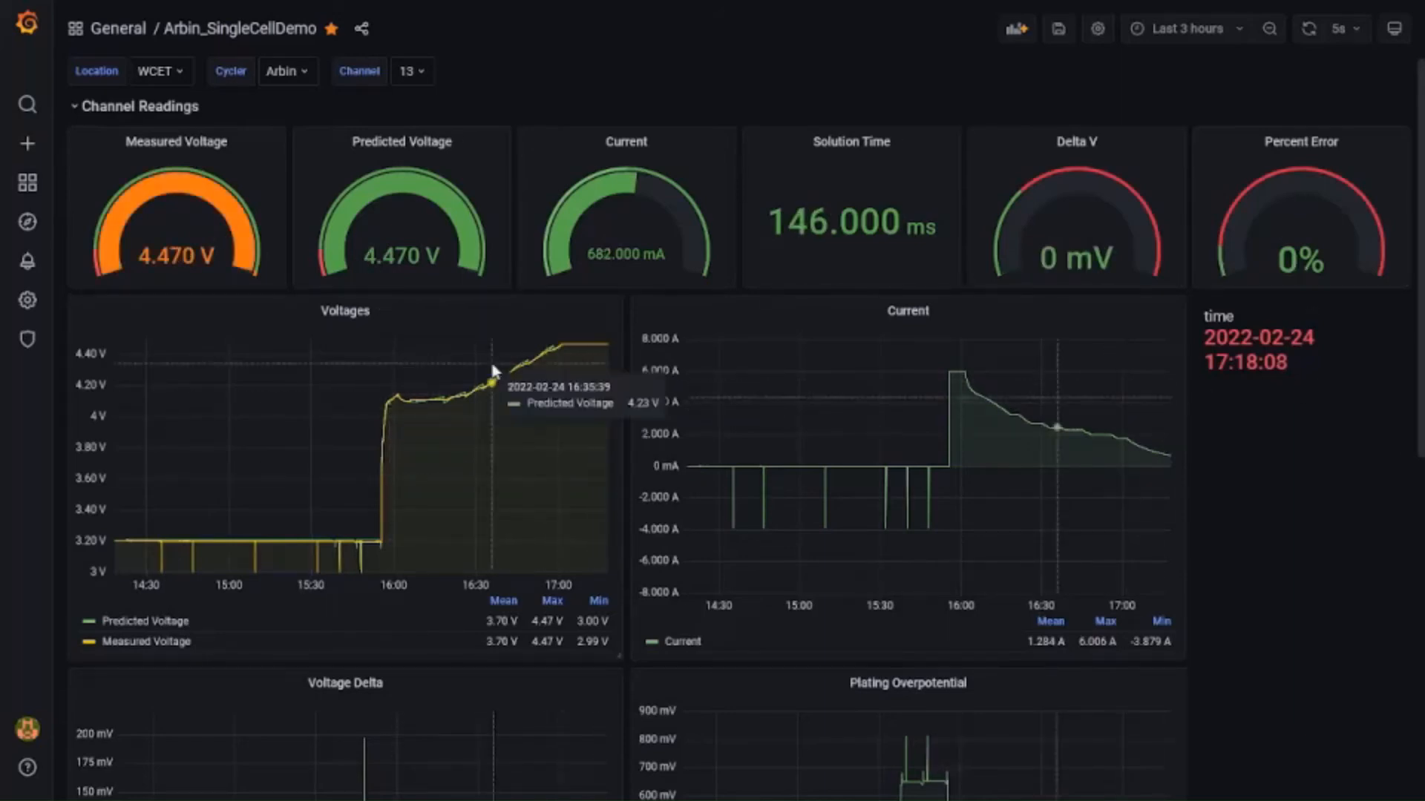
{"action": "scroll", "coordinate": [1262, 611], "scroll_direction": "down", "scroll_amount": 1}
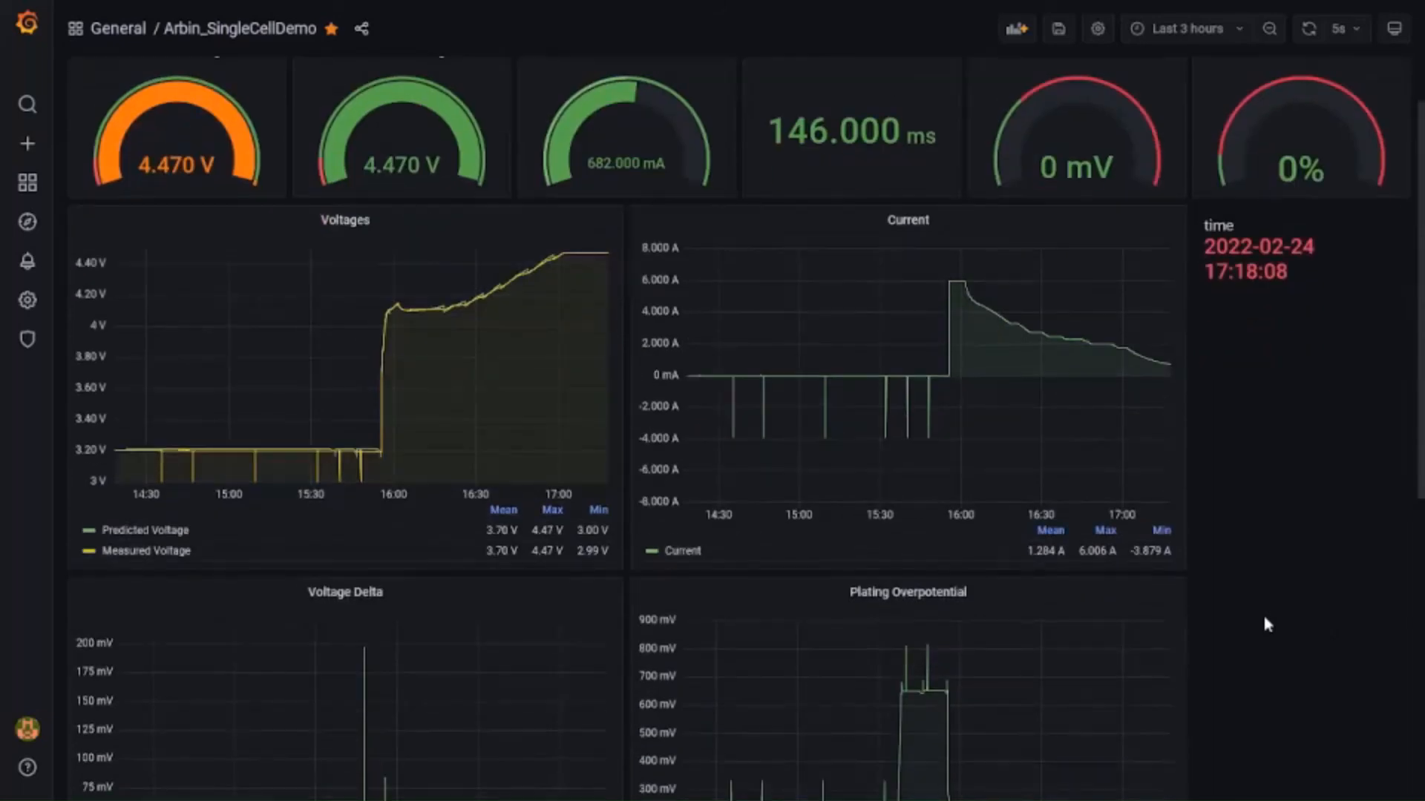
{"action": "scroll", "coordinate": [1262, 611], "scroll_direction": "up", "scroll_amount": 1}
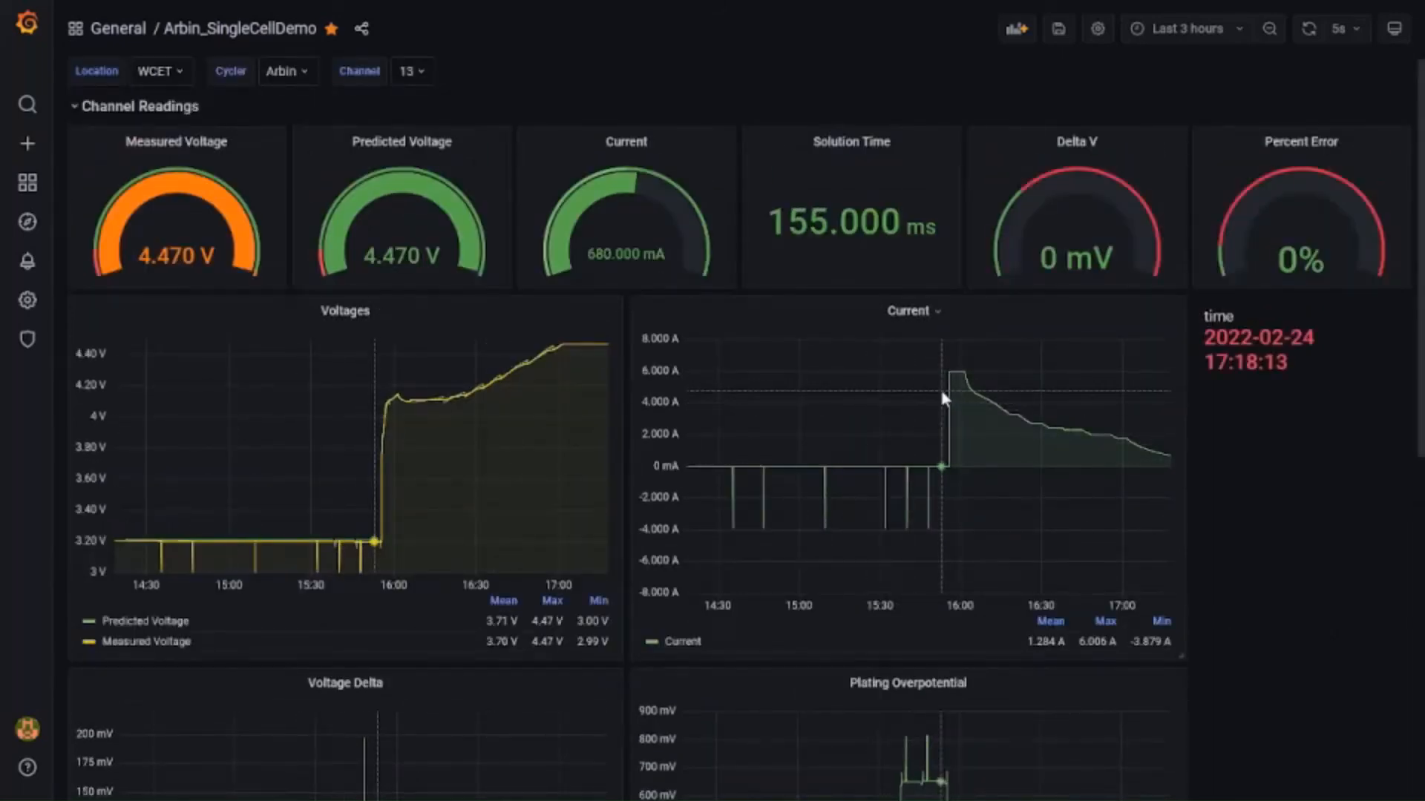
{"action": "left_click_drag", "start_coordinate": [944, 398], "coordinate": [1072, 420]}
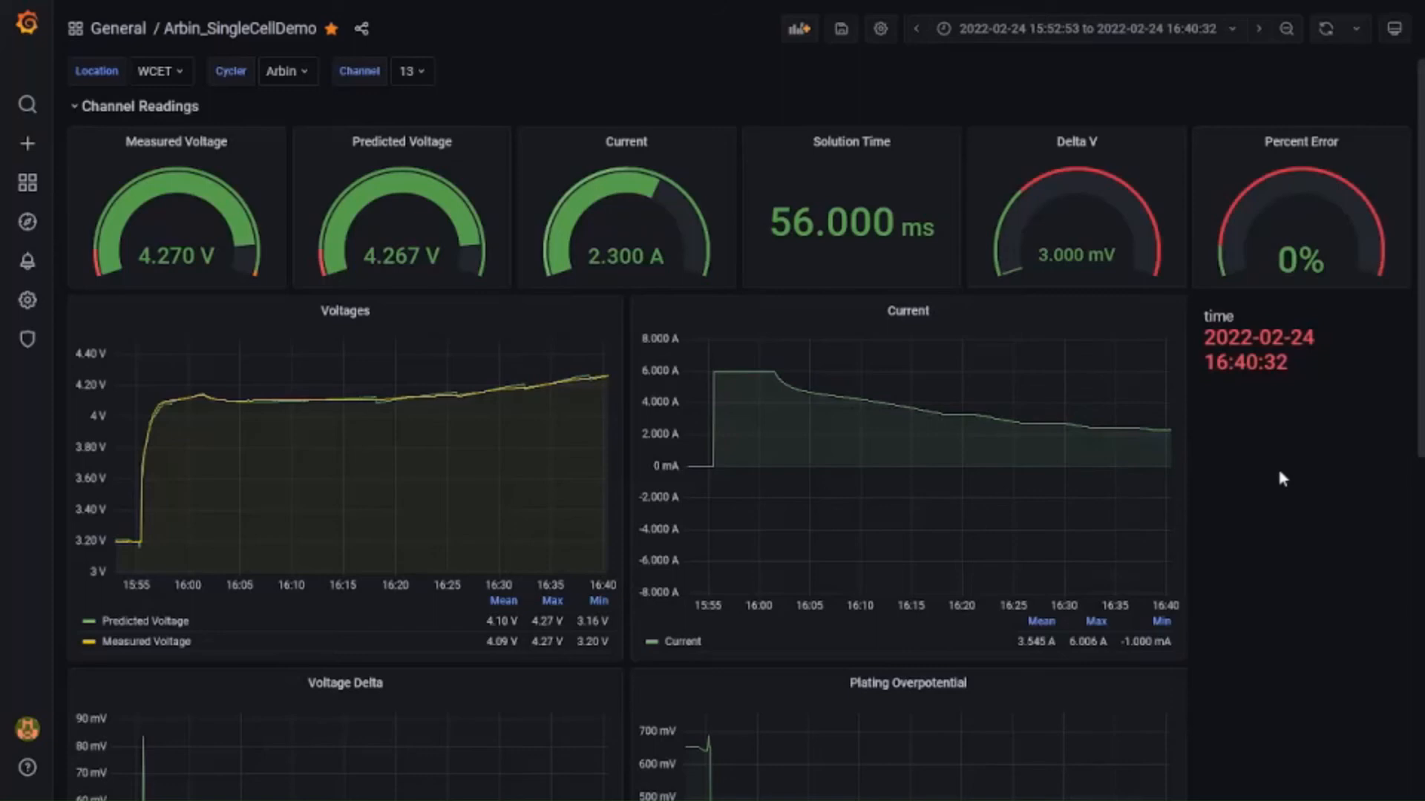
{"action": "scroll", "coordinate": [1277, 466], "scroll_direction": "down", "scroll_amount": 2}
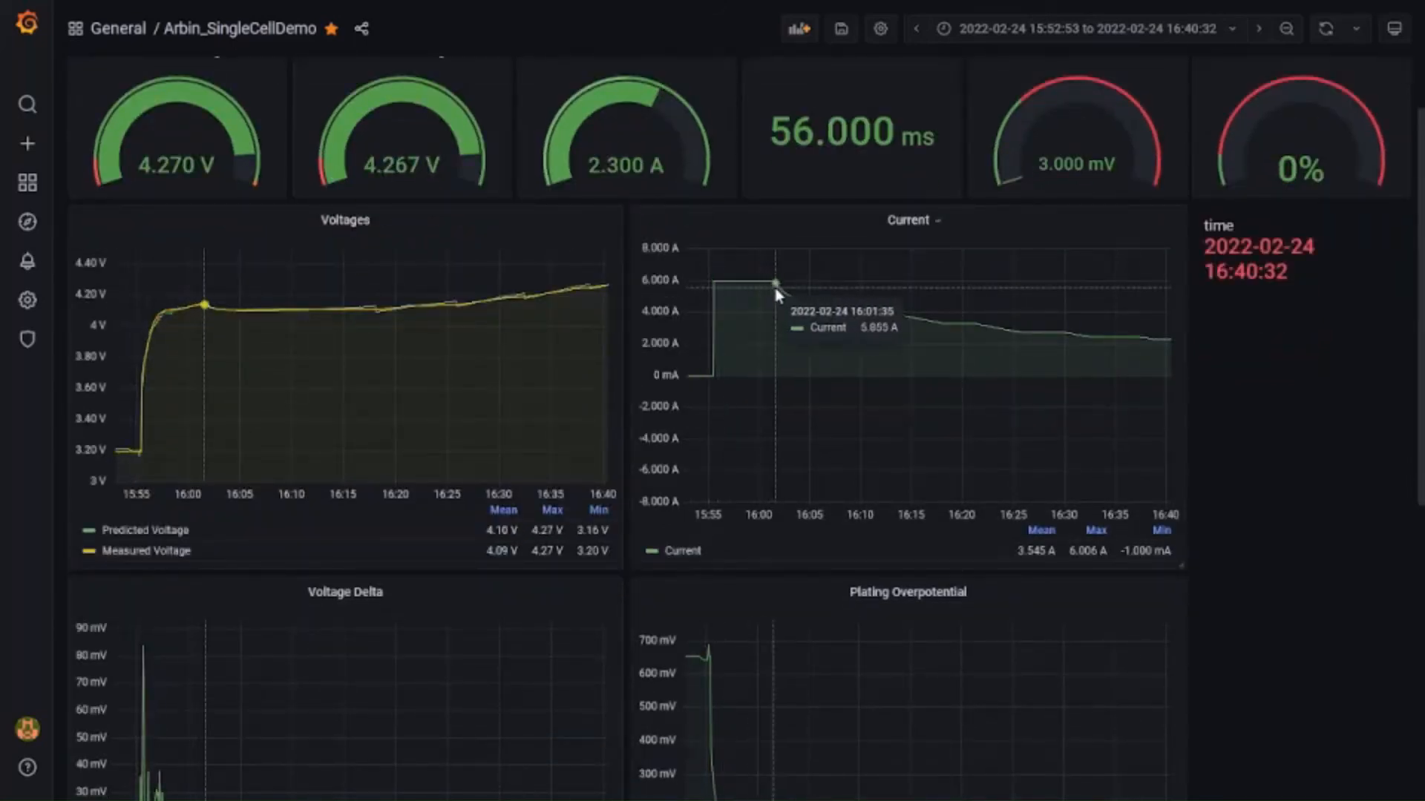
{"action": "scroll", "coordinate": [776, 292], "scroll_direction": "down", "scroll_amount": 2}
{"action": "scroll", "coordinate": [776, 293], "scroll_direction": "down", "scroll_amount": 2}
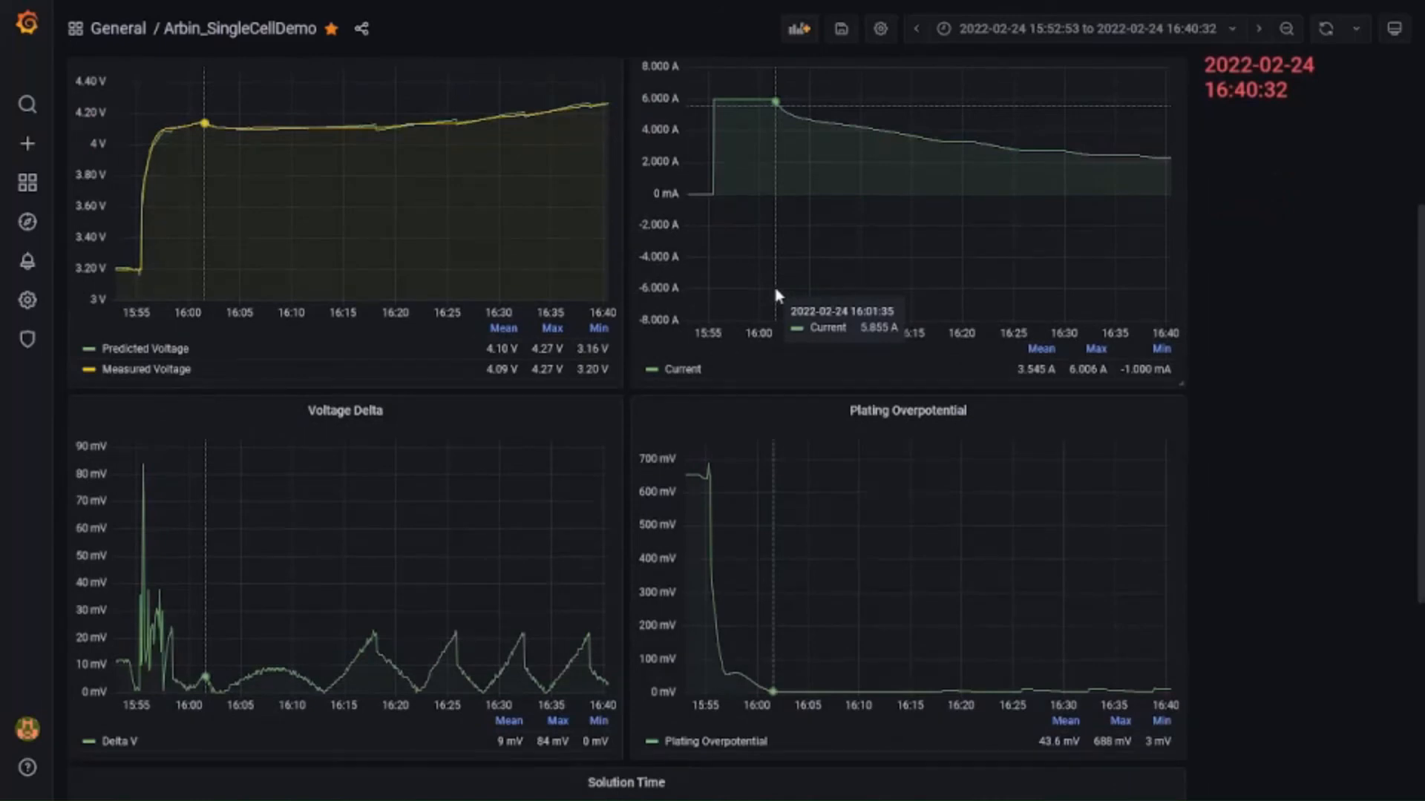
{"action": "scroll", "coordinate": [776, 295], "scroll_direction": "up", "scroll_amount": 2}
{"action": "scroll", "coordinate": [775, 295], "scroll_direction": "down", "scroll_amount": 3}
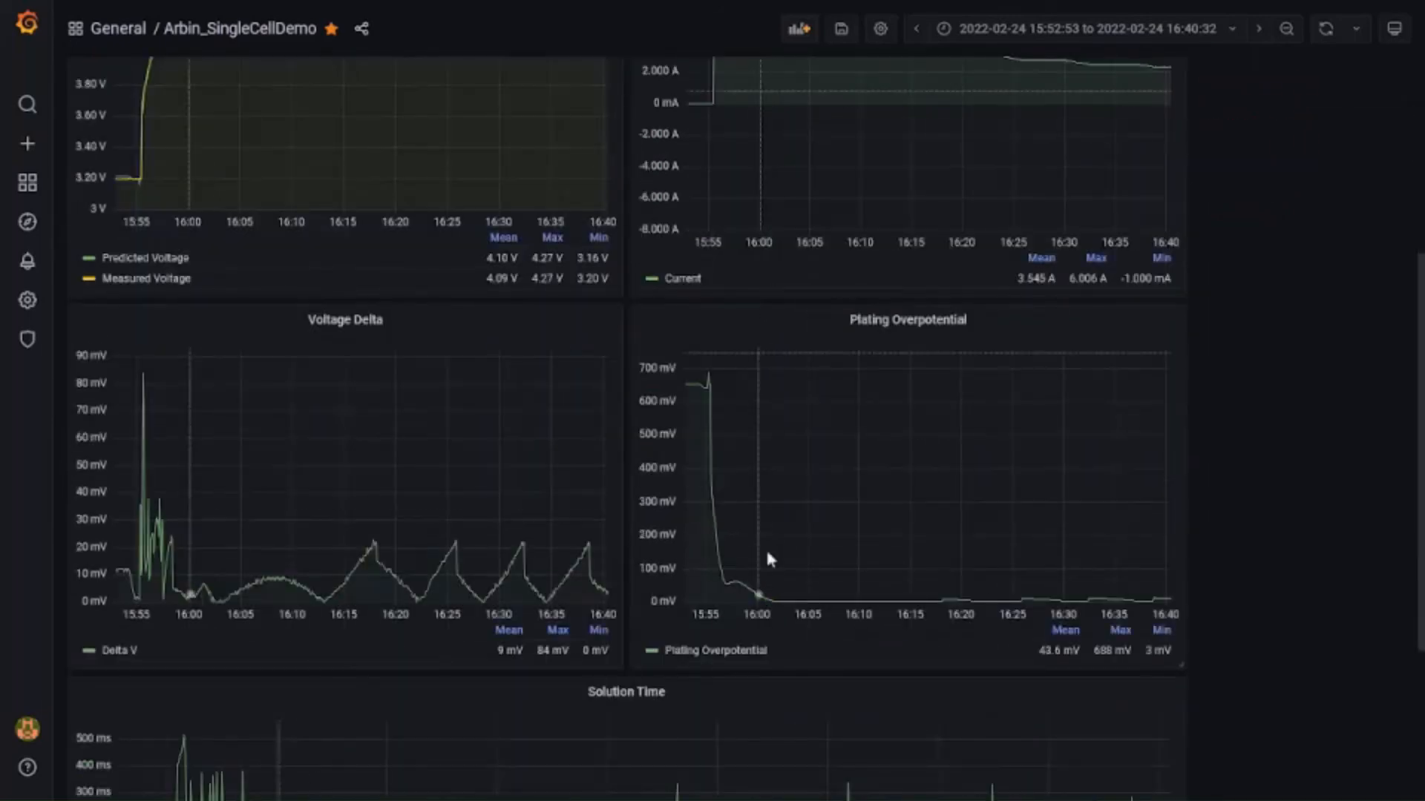
{"action": "mouse_move", "coordinate": [772, 692]}
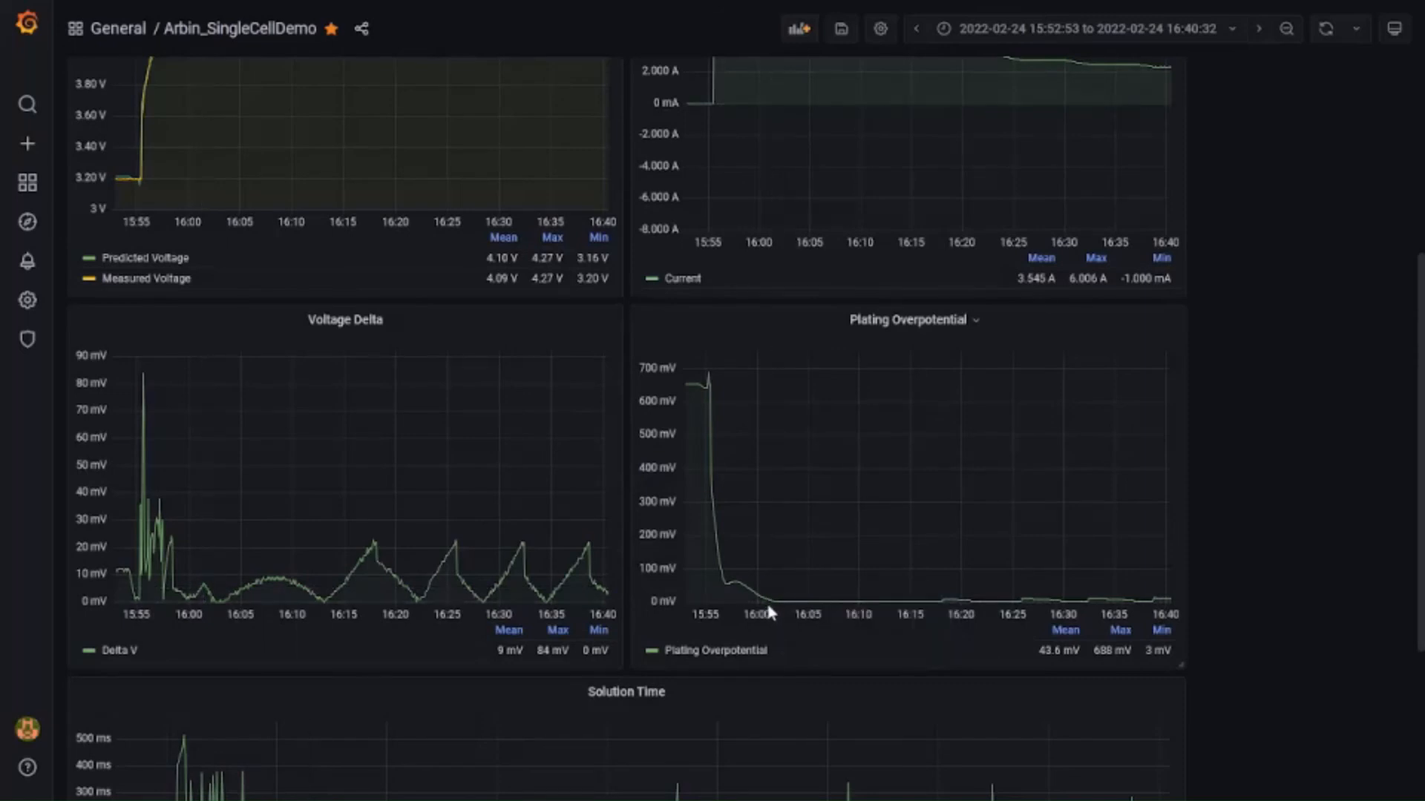
{"action": "mouse_move", "coordinate": [774, 604]}
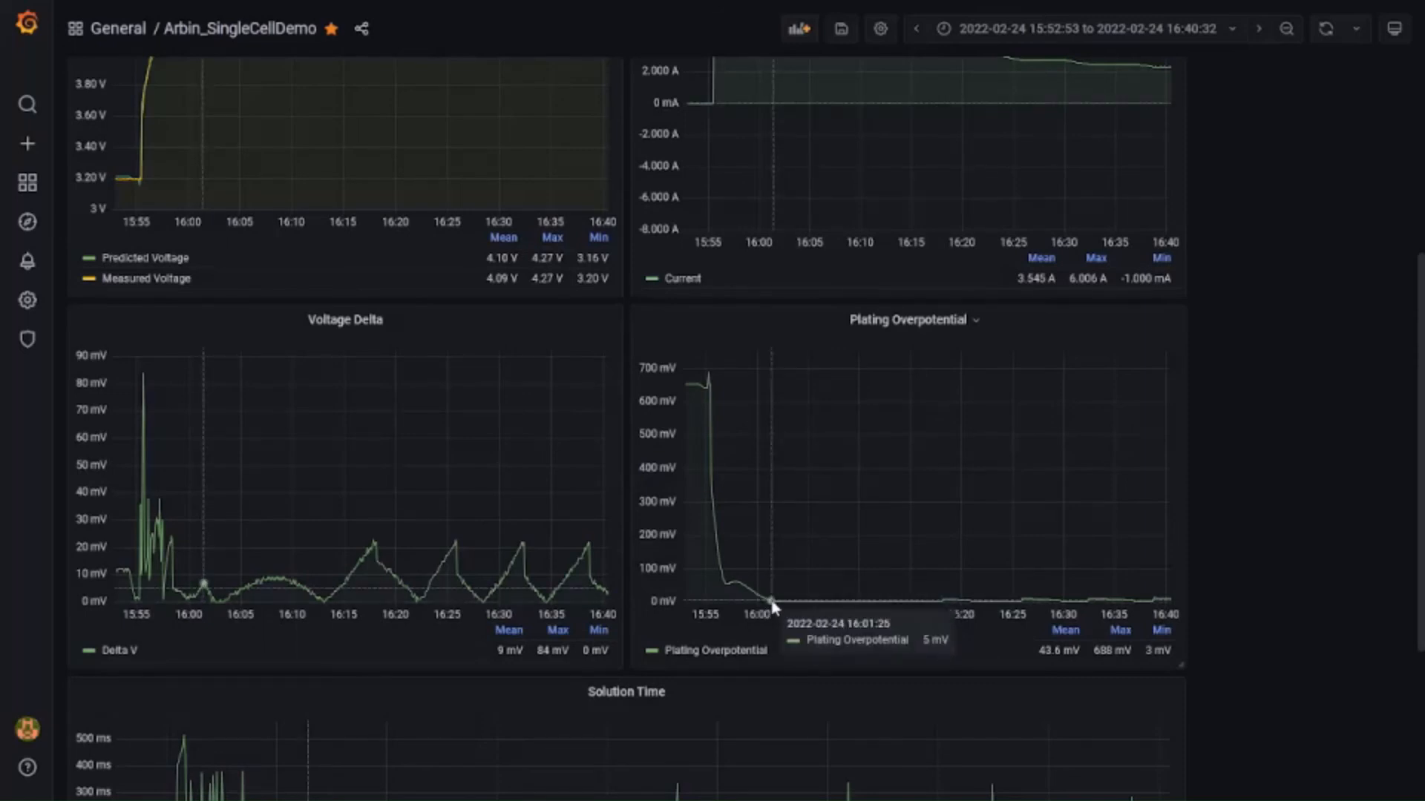
{"action": "scroll", "coordinate": [769, 601], "scroll_direction": "up", "scroll_amount": 1}
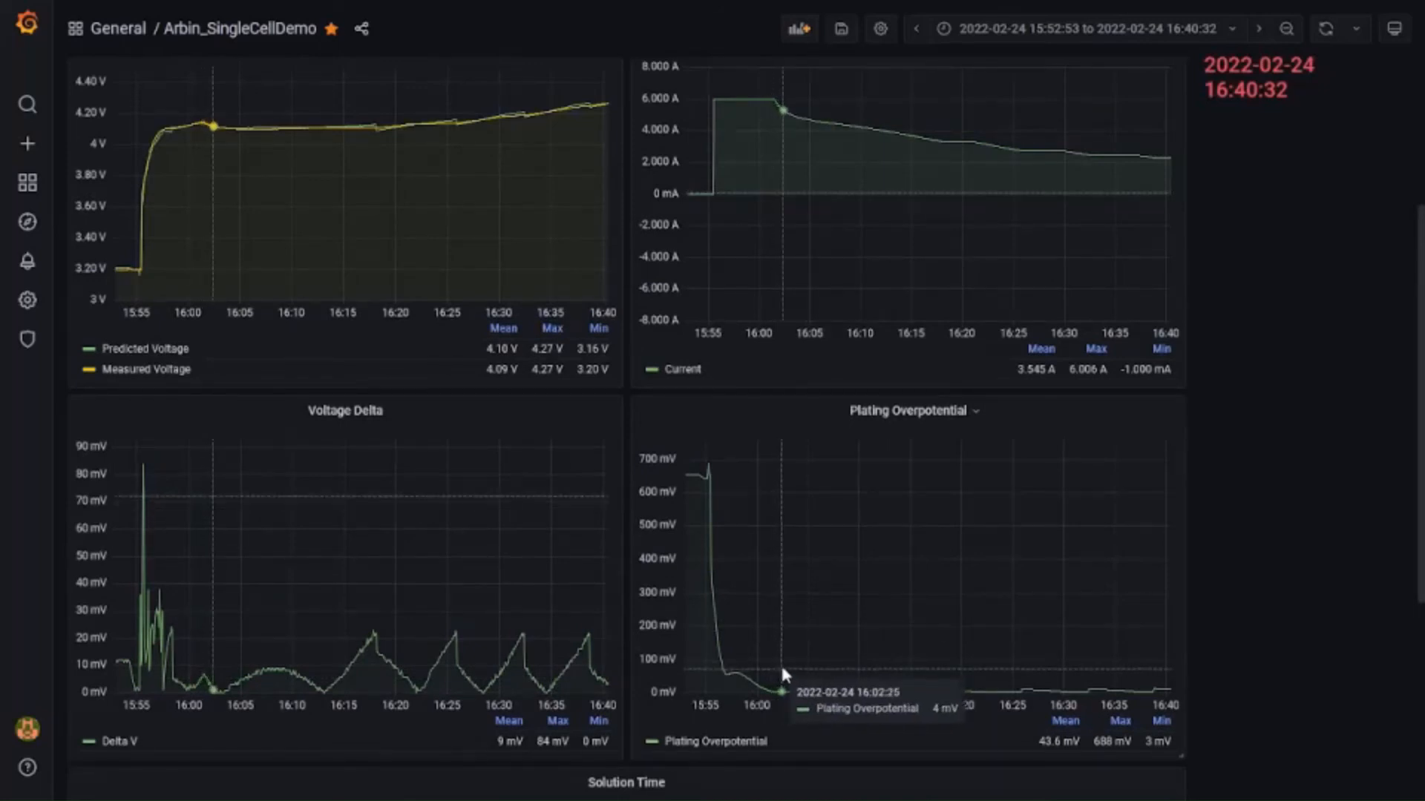
{"action": "scroll", "coordinate": [767, 673], "scroll_direction": "up", "scroll_amount": 1}
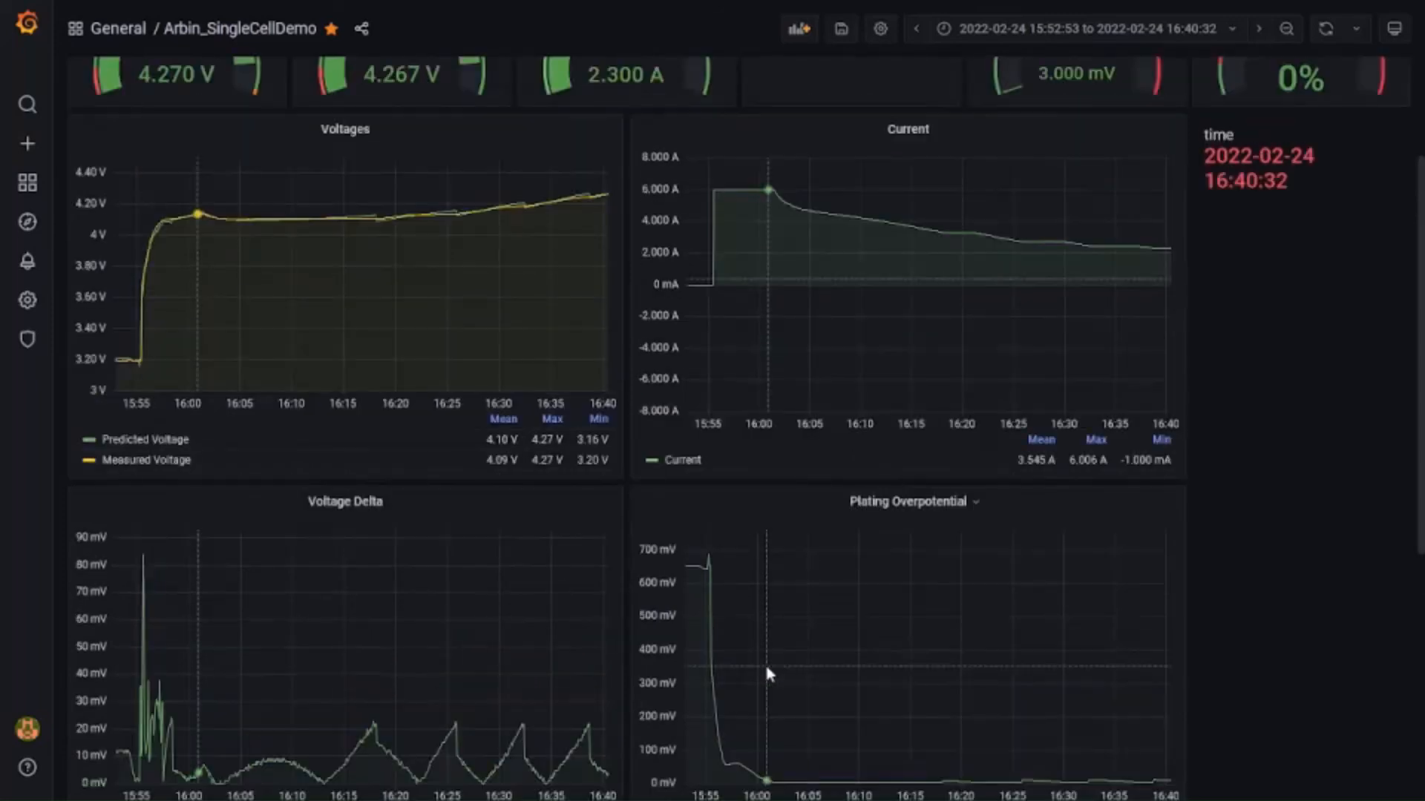
{"action": "scroll", "coordinate": [765, 673], "scroll_direction": "up", "scroll_amount": 1}
{"action": "scroll", "coordinate": [765, 673], "scroll_direction": "up", "scroll_amount": 1}
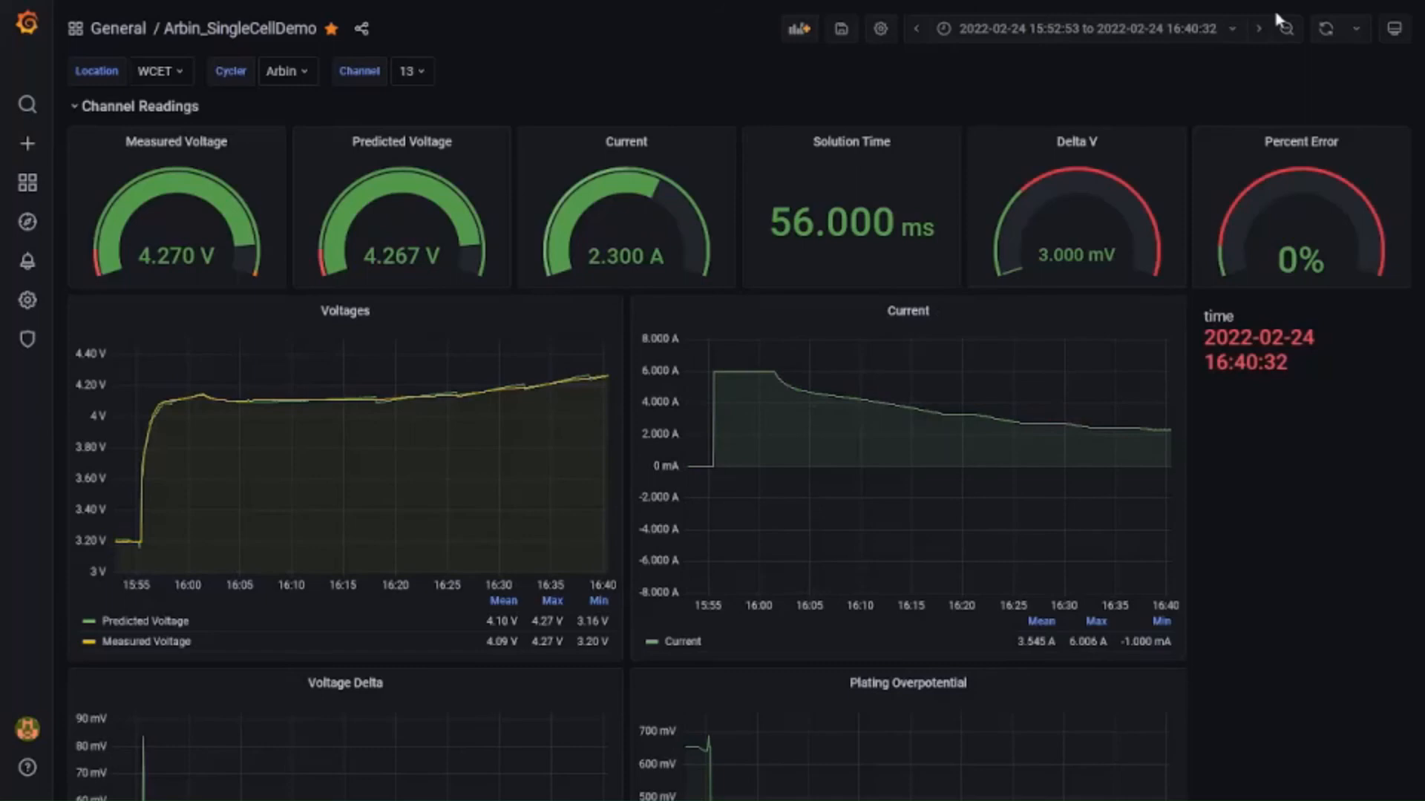
Step: Set the time range to Last 1 hour and refresh all dashboard panels
{"action": "left_click", "coordinate": [1202, 28]}
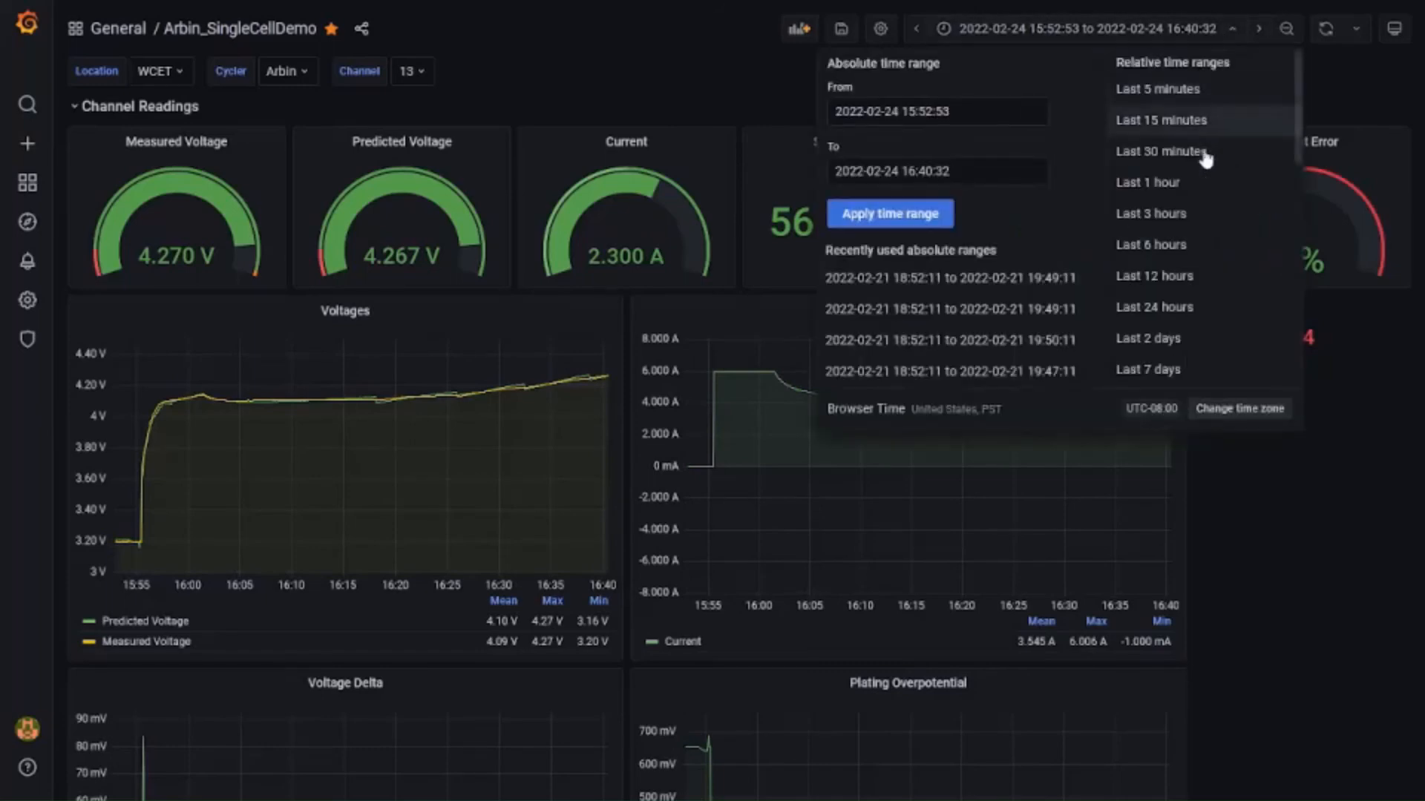
{"action": "left_click", "coordinate": [1148, 182]}
{"action": "mouse_move", "coordinate": [755, 108]}
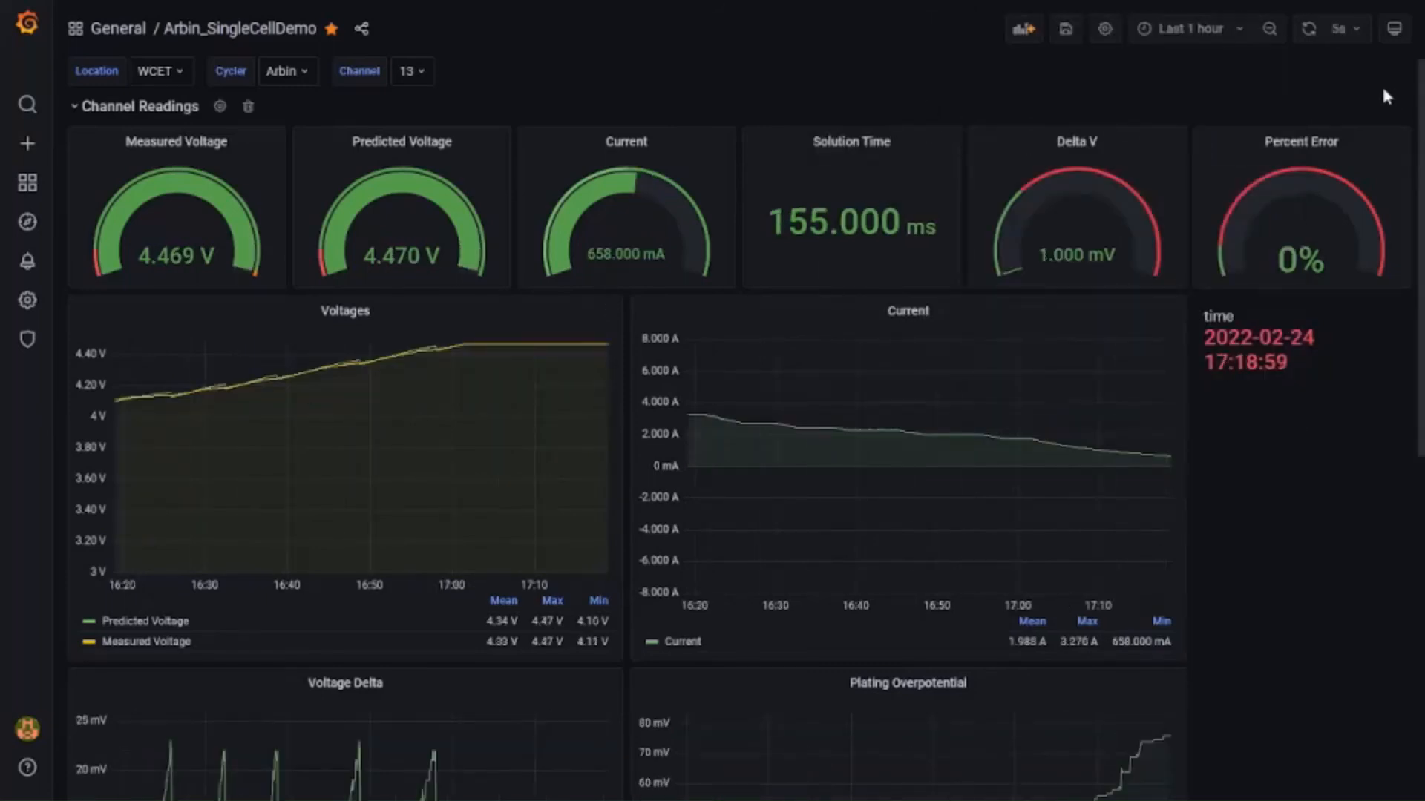
{"action": "left_click", "coordinate": [1309, 28]}
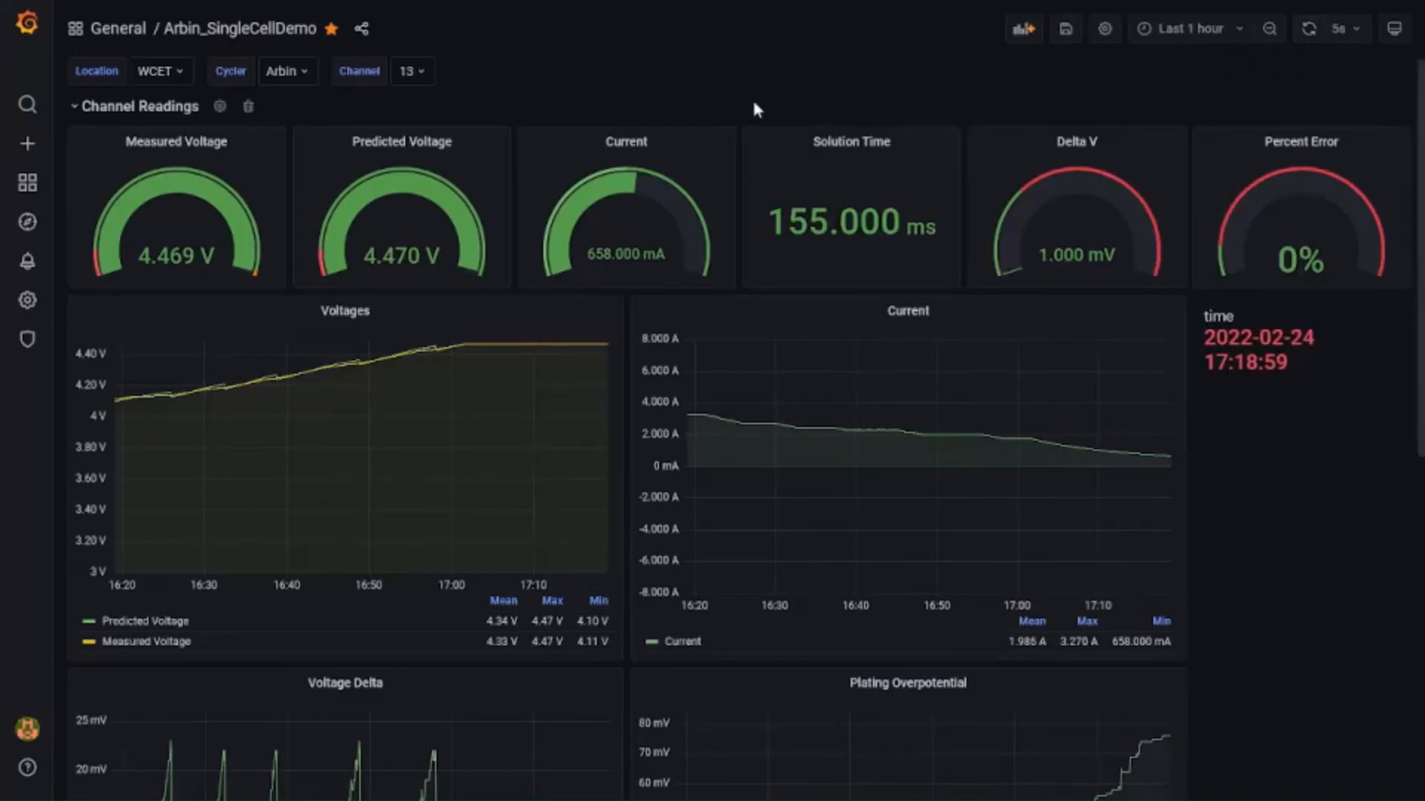